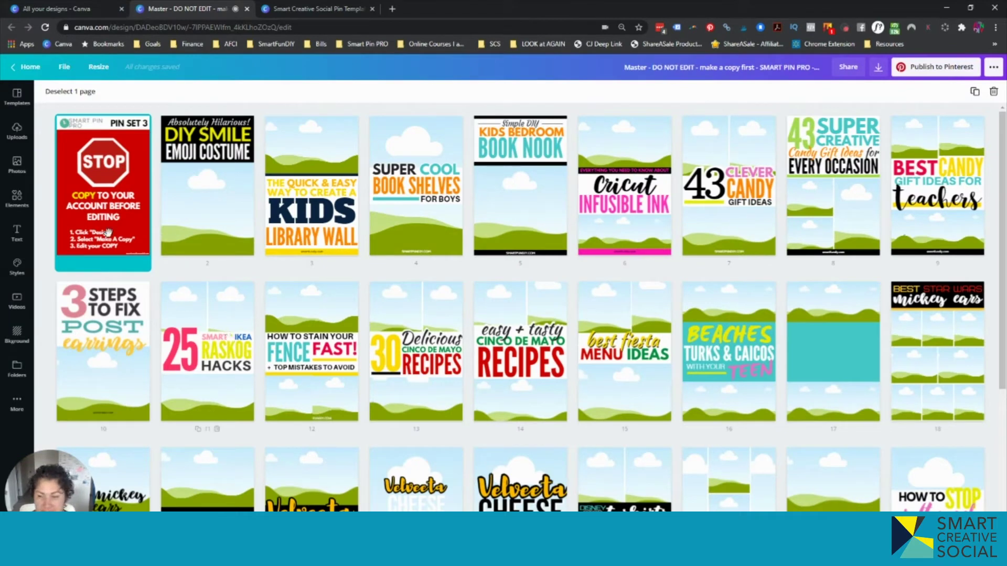
pyautogui.doubleClick(104, 195)
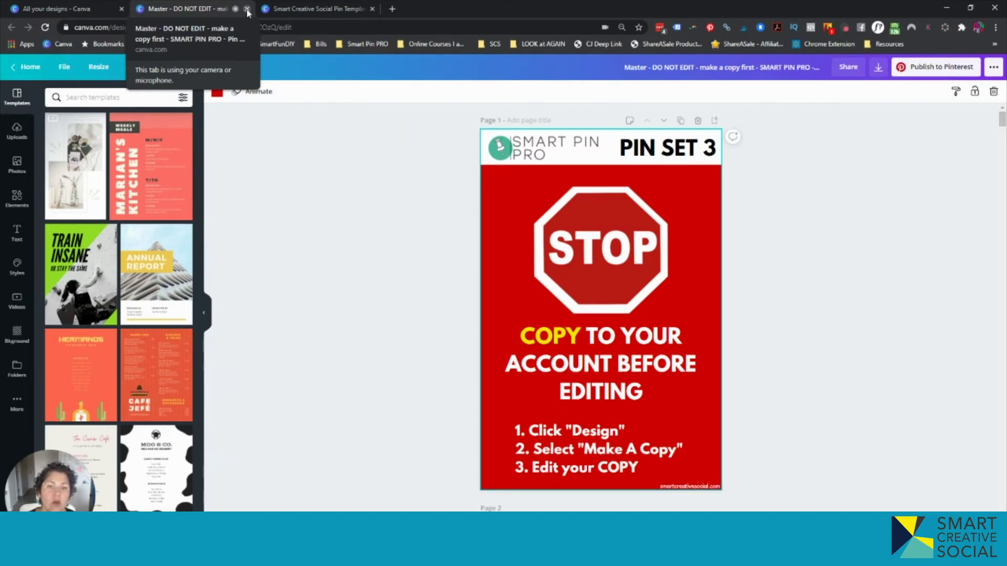
pyautogui.scroll(-8, 388, 249)
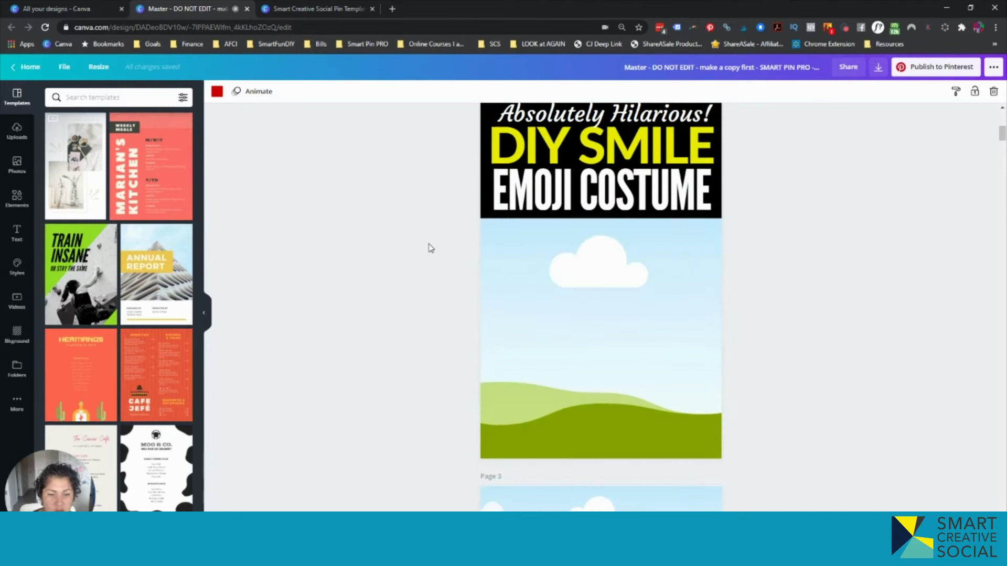
pyautogui.scroll(-6, 624, 247)
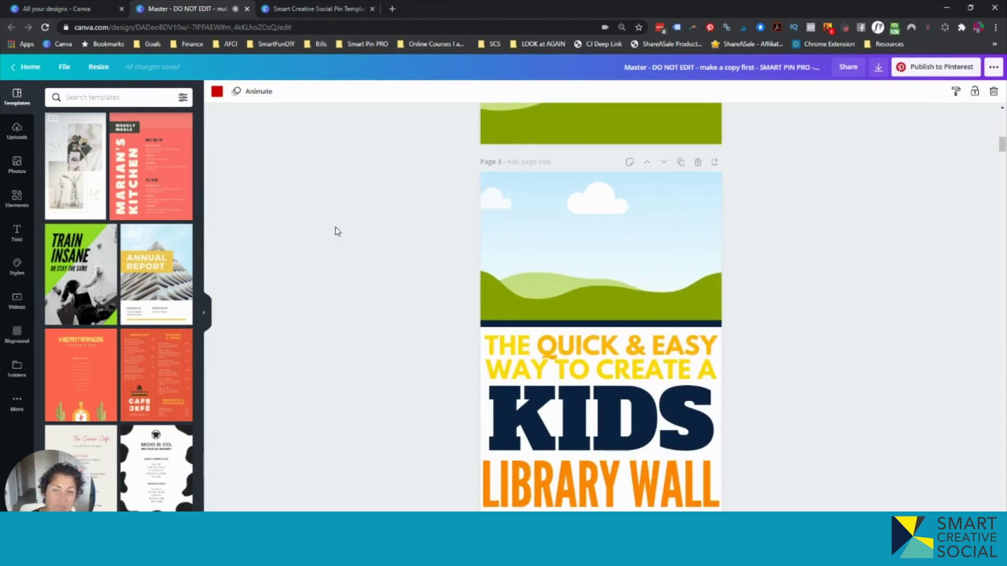
pyautogui.scroll(8, 346, 227)
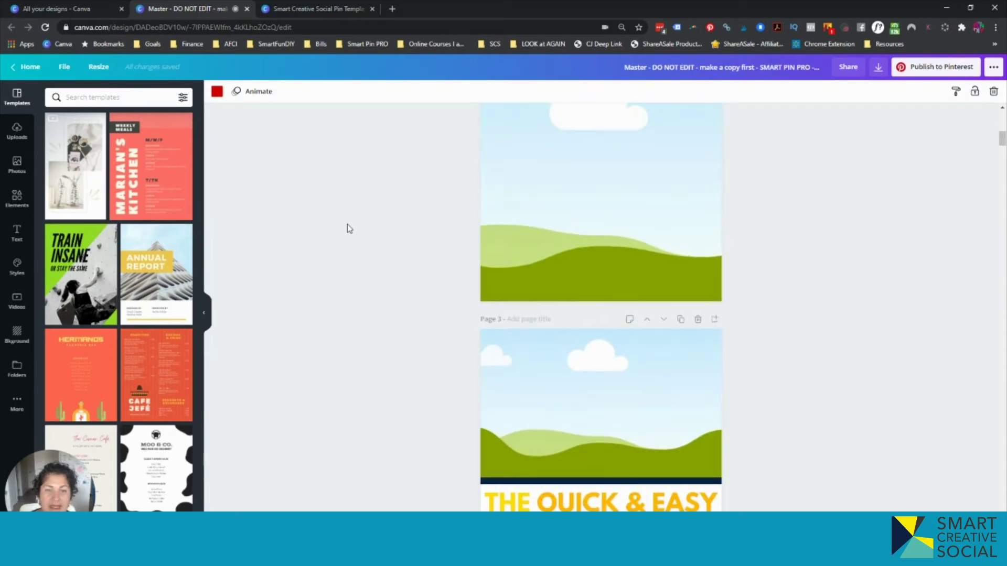
pyautogui.scroll(5, 345, 226)
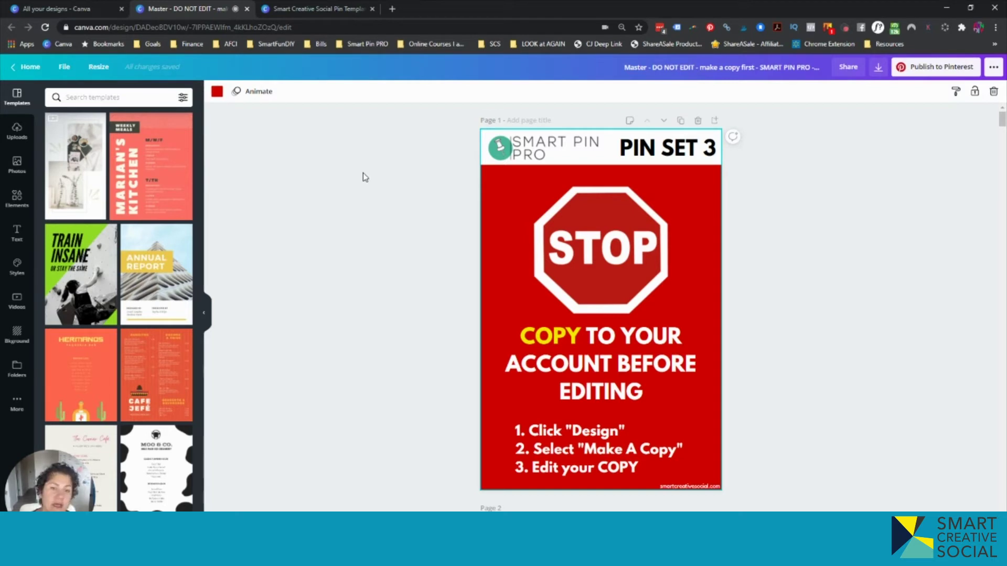
# Review the master design's share-link options, then switch to the Smart Creative Social Pin Templates Freebie tab
pyautogui.click(848, 67)
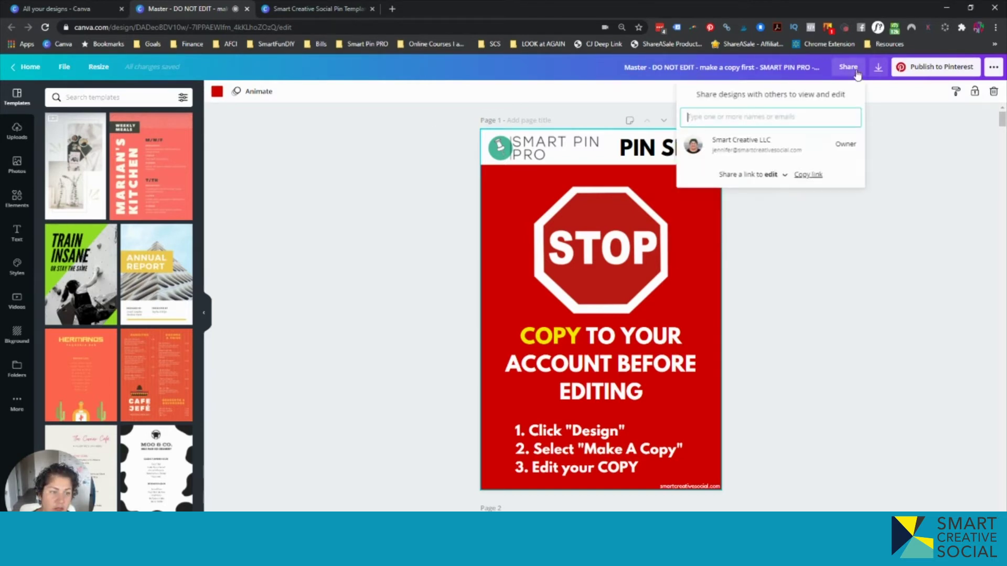
pyautogui.click(781, 177)
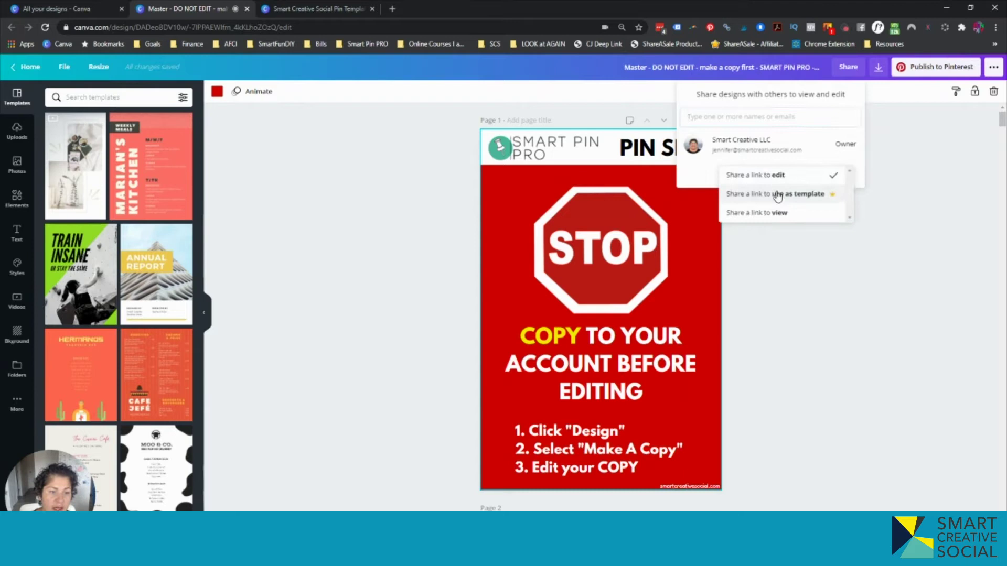
pyautogui.click(903, 276)
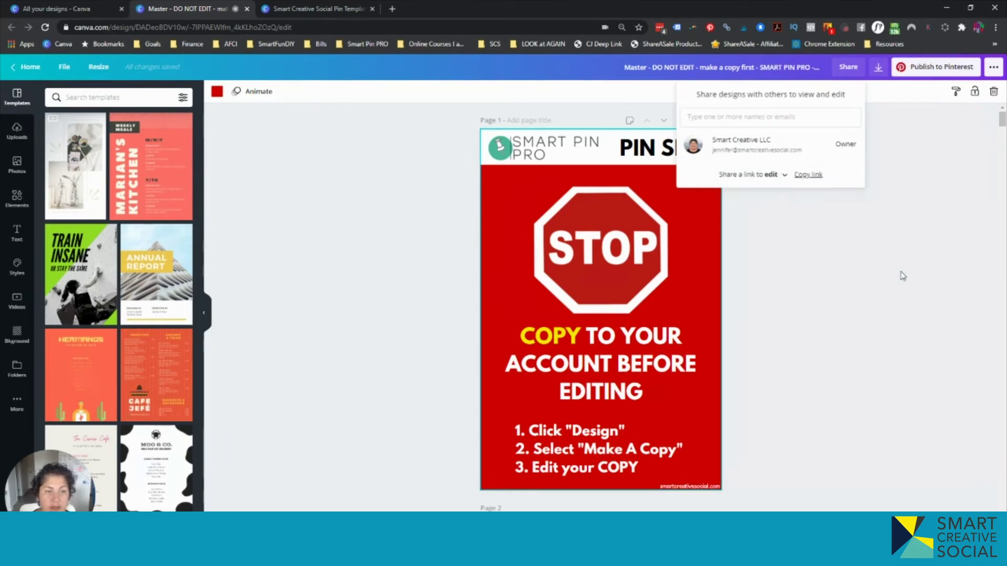
pyautogui.click(868, 279)
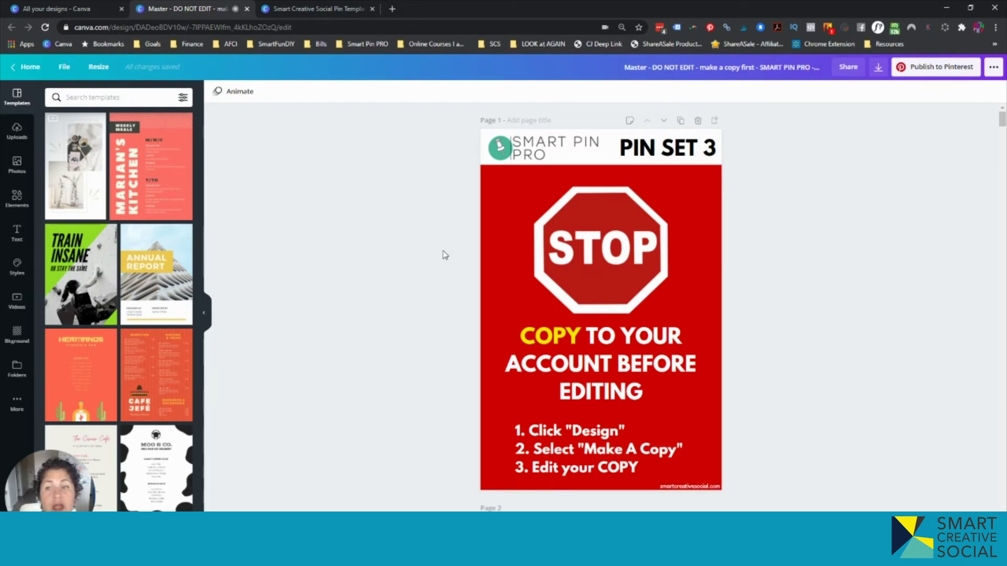
pyautogui.click(309, 17)
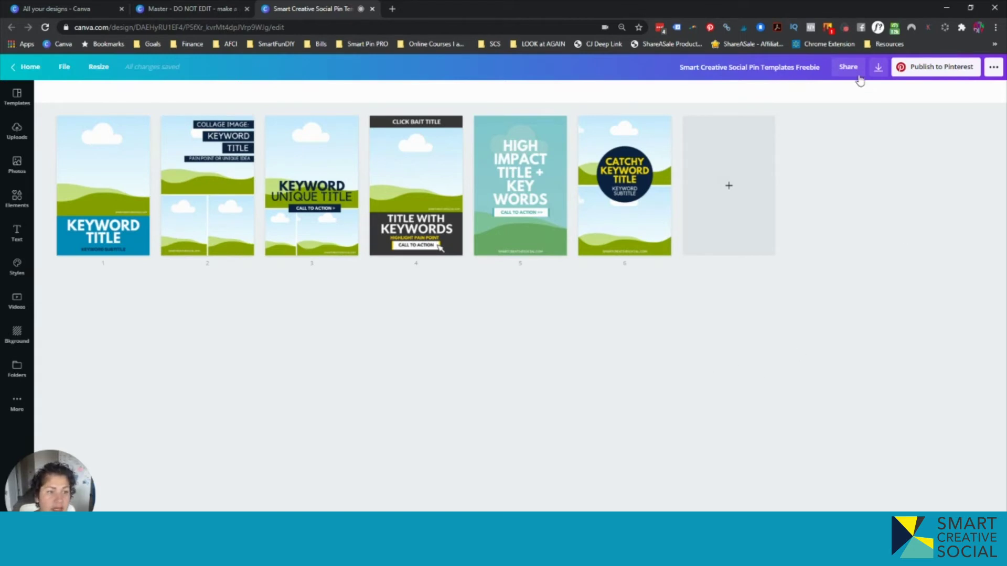
# Search the design's more-options menu for 'template' and choose to publish it as a Template
pyautogui.click(994, 66)
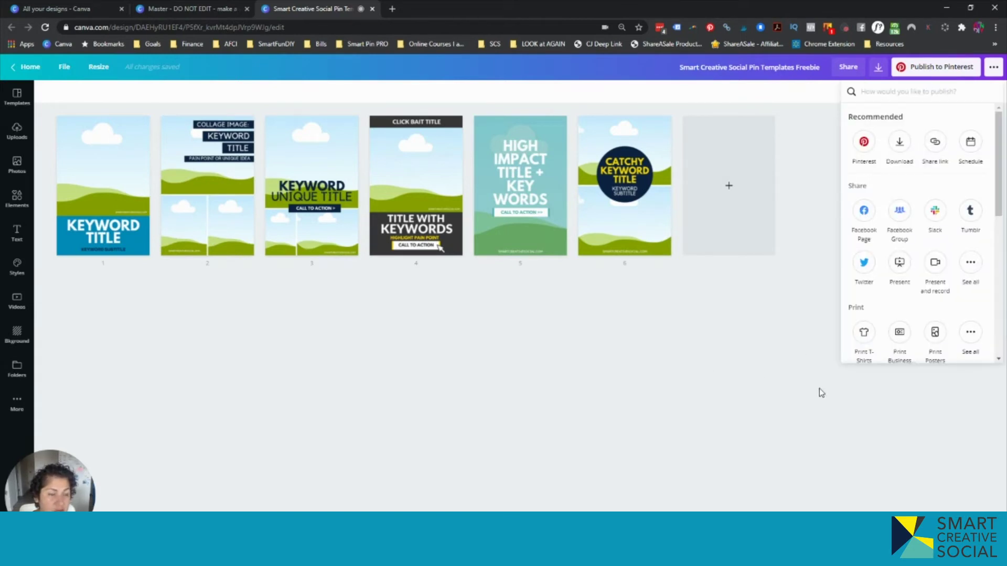
pyautogui.click(994, 67)
pyautogui.click(995, 68)
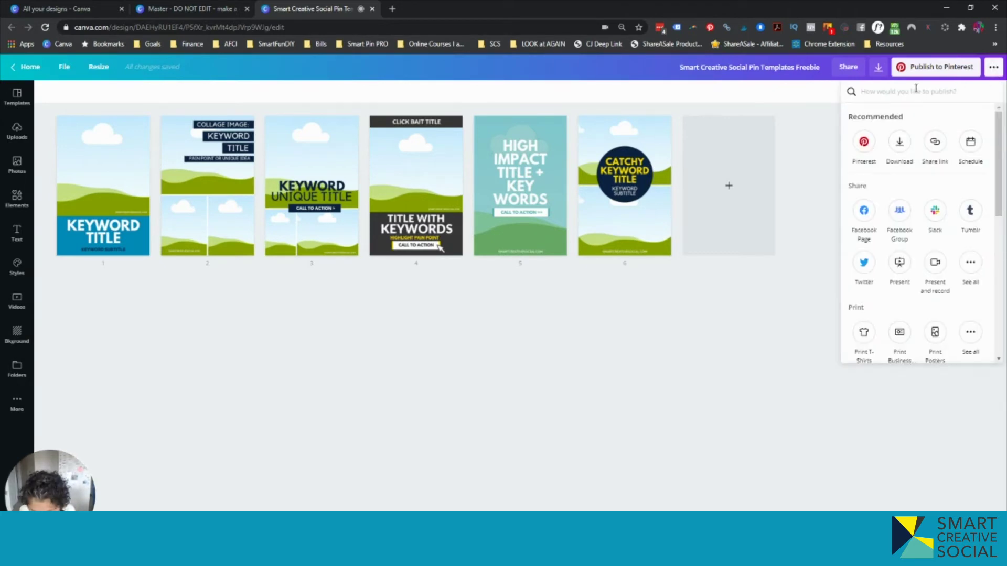
pyautogui.write('tem,plat')
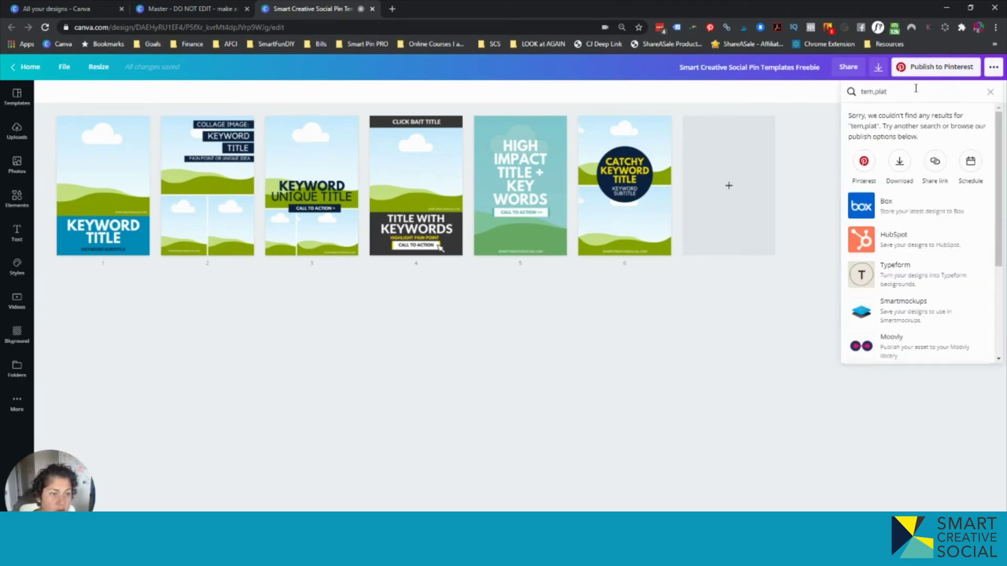
pyautogui.press('BackSpace')
pyautogui.press('BackSpace')
pyautogui.press('BackSpace')
pyautogui.press('BackSpace')
pyautogui.press('BackSpace')
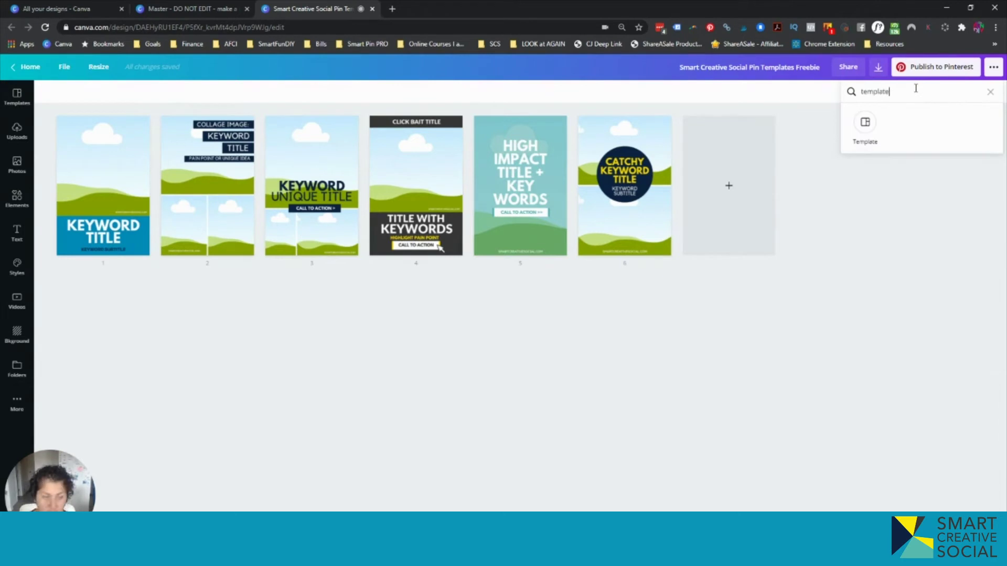
pyautogui.click(864, 126)
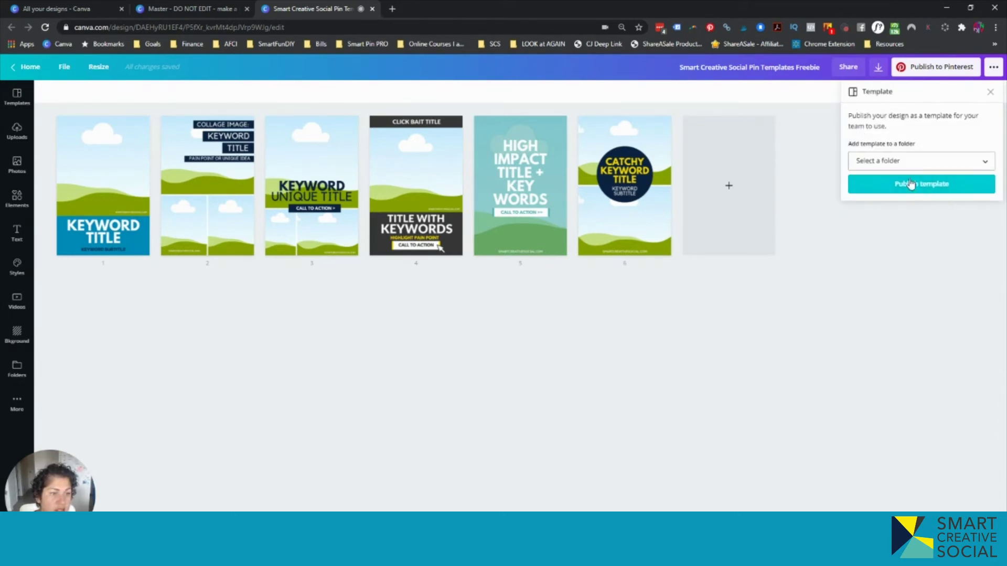
# Move the template into the SMART Pin Pro Pin Templates folder and publish it
pyautogui.click(902, 162)
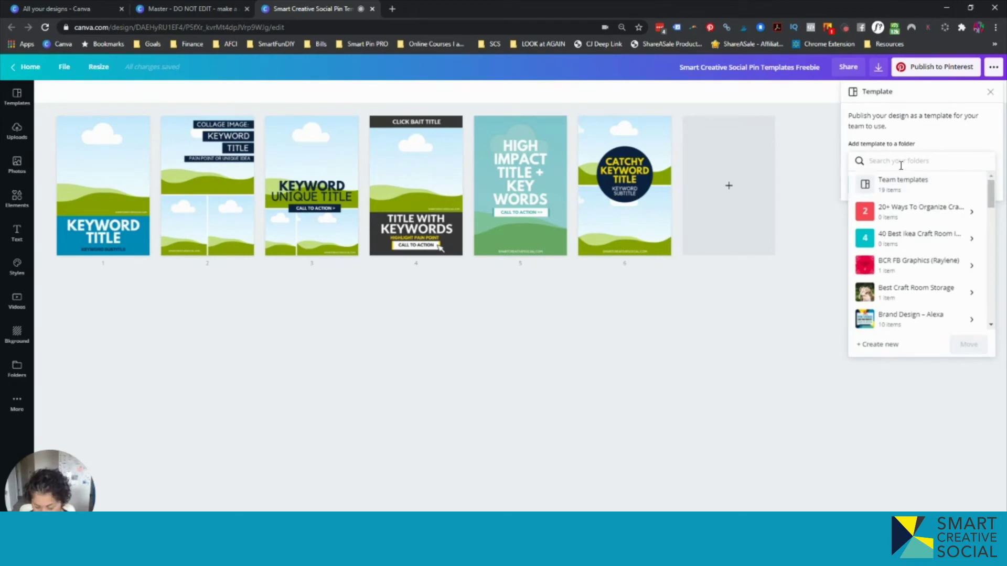
pyautogui.write('smart')
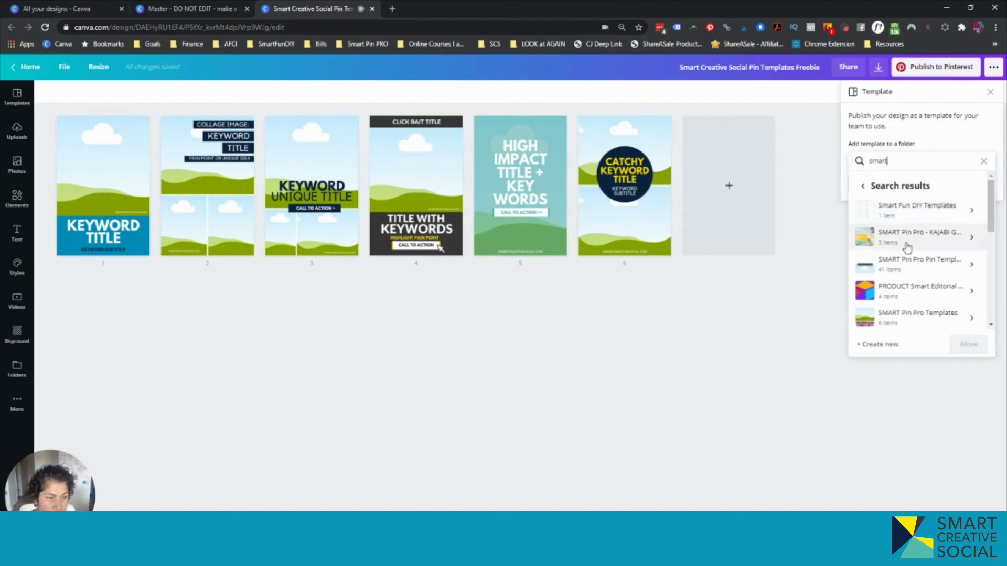
pyautogui.click(942, 269)
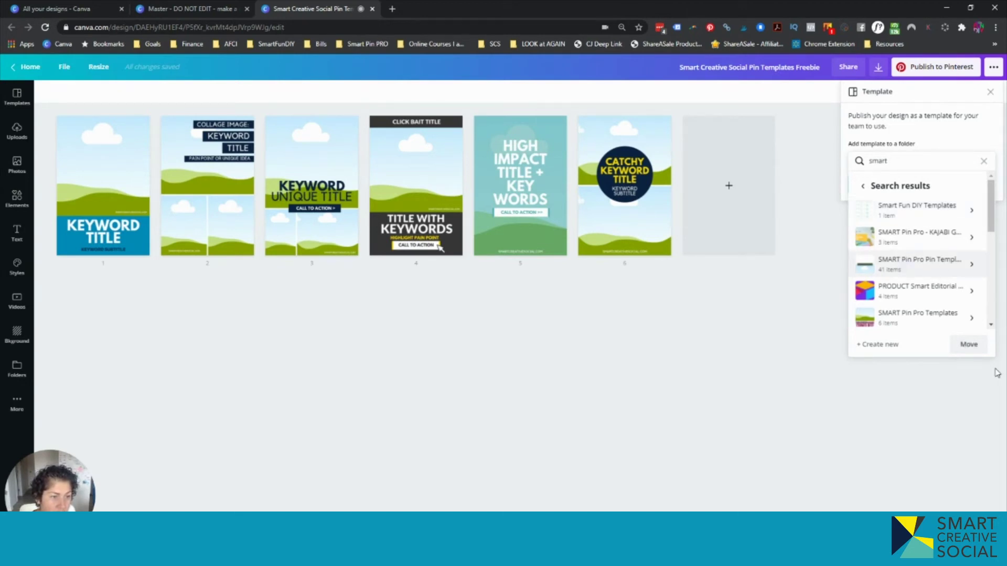
pyautogui.click(918, 265)
pyautogui.click(970, 345)
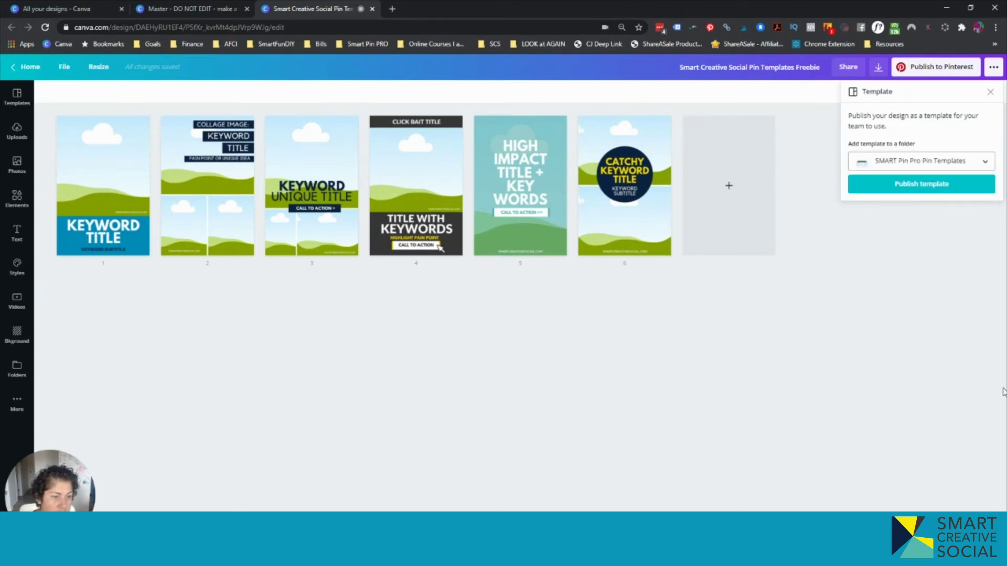
pyautogui.click(910, 186)
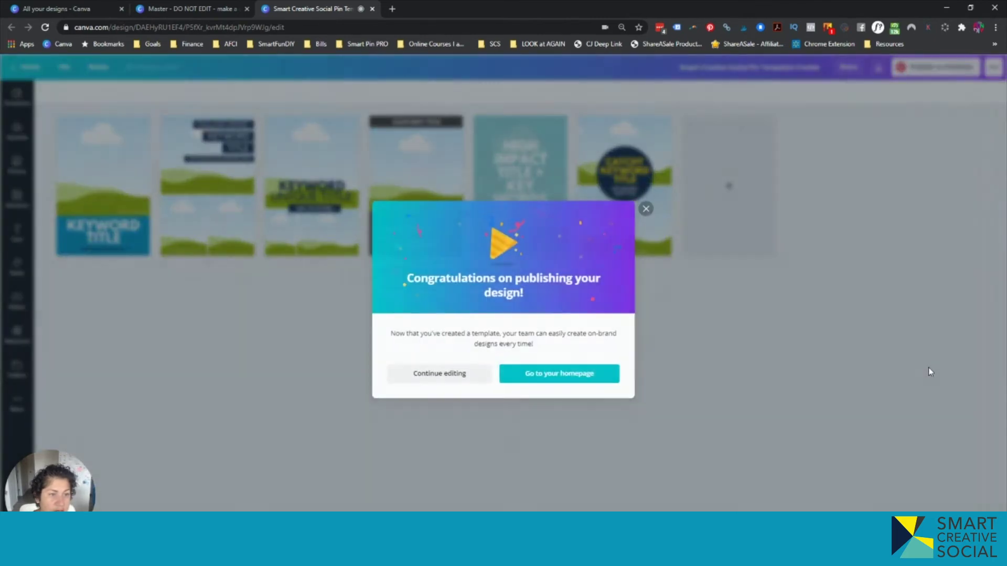
# Set the share link access to 'use as template', copy the link, and open a new tab
pyautogui.click(647, 208)
pyautogui.click(849, 68)
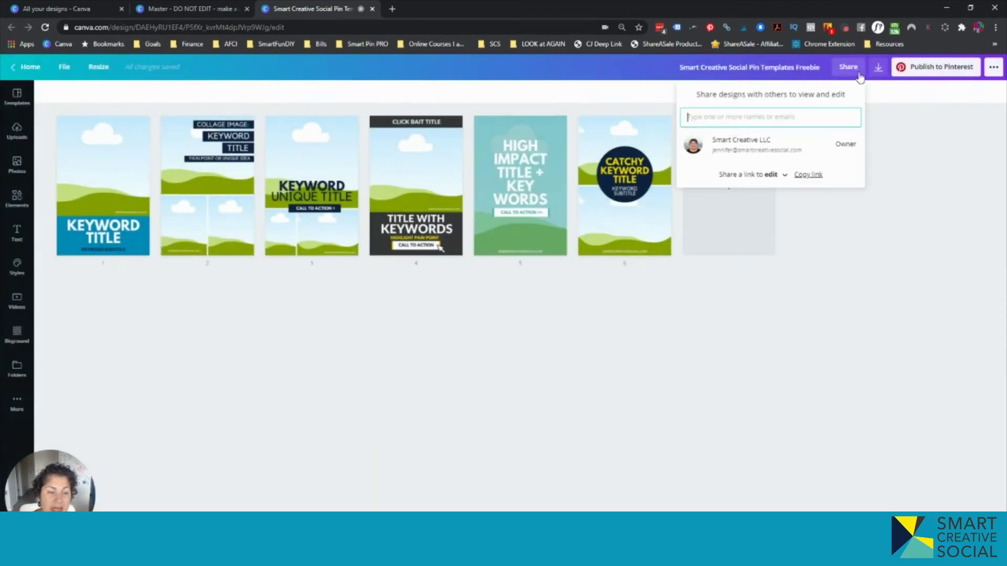
pyautogui.click(783, 176)
pyautogui.click(763, 178)
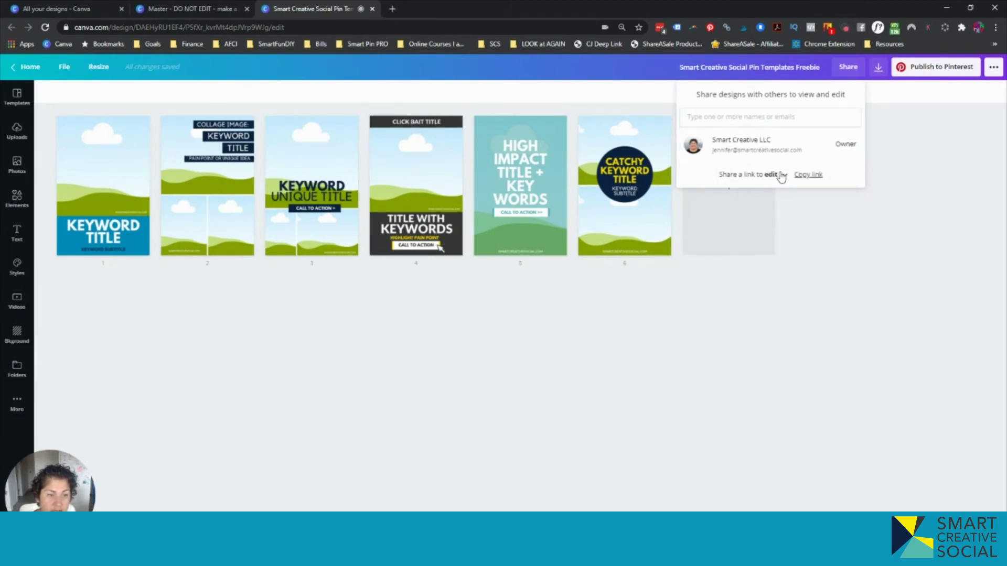
pyautogui.click(783, 176)
pyautogui.click(781, 202)
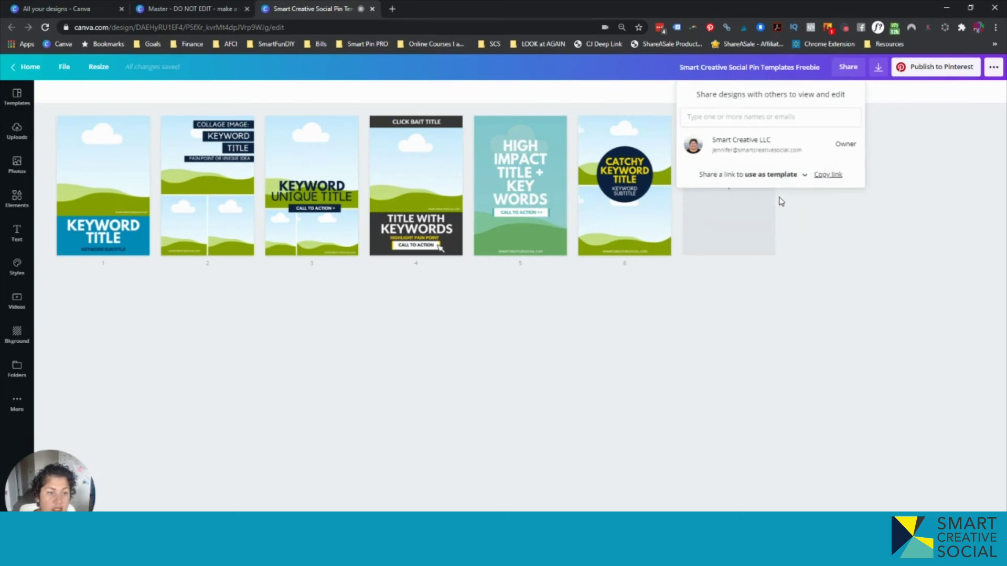
pyautogui.click(831, 177)
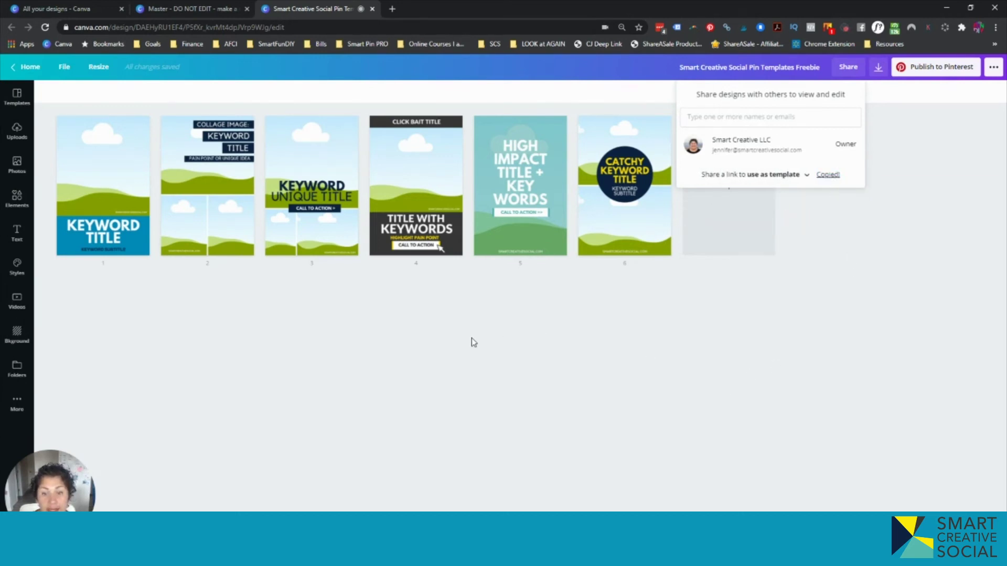
pyautogui.click(393, 9)
# Paste and load the template link to verify it, then return to the Master - DO NOT EDIT design
pyautogui.hotkey('ctrl', 'v')
pyautogui.press('Return')
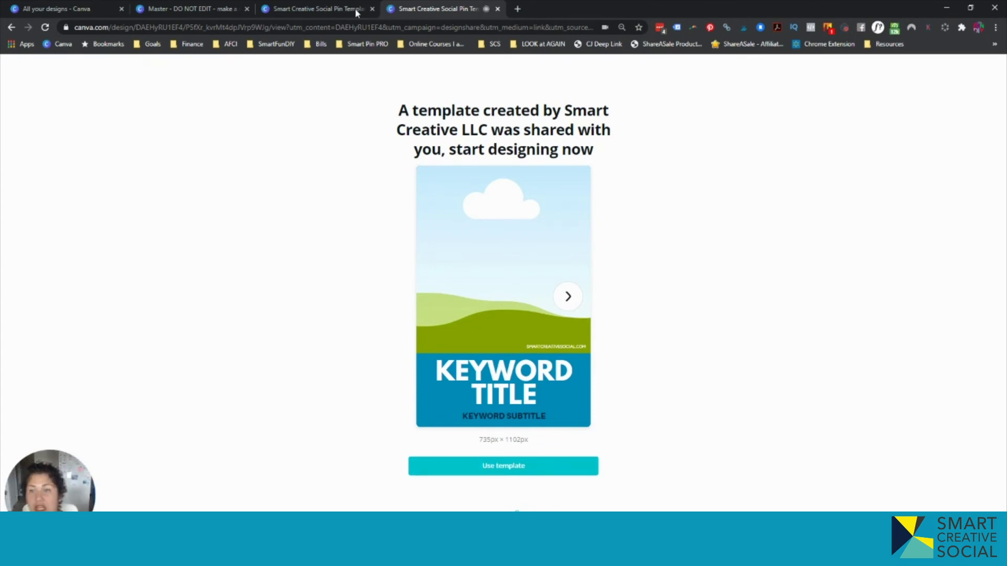
pyautogui.click(207, 9)
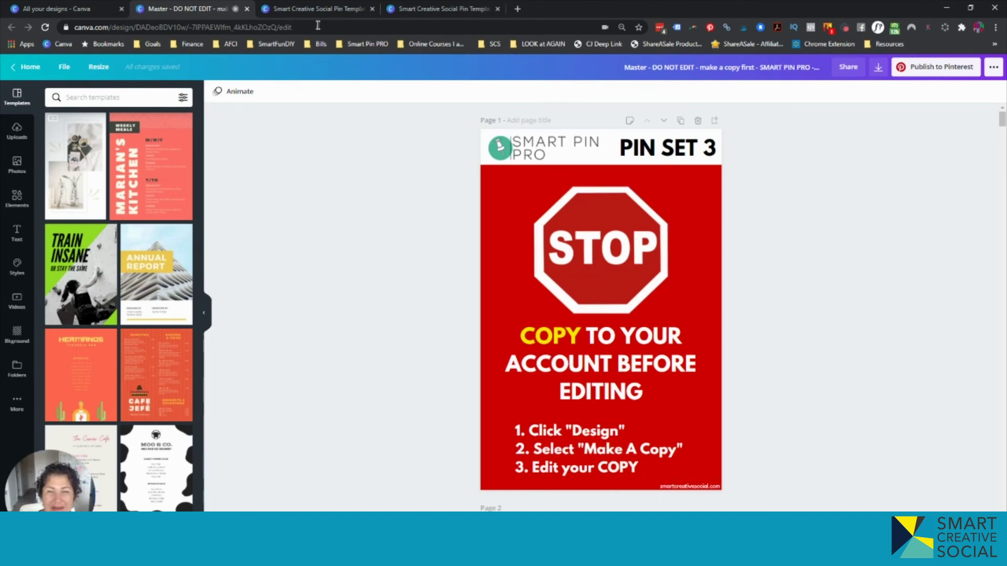
# Go to All your designs and scroll down to the 'Copy of Smart Creative S…' pin design
pyautogui.click(321, 9)
pyautogui.click(809, 308)
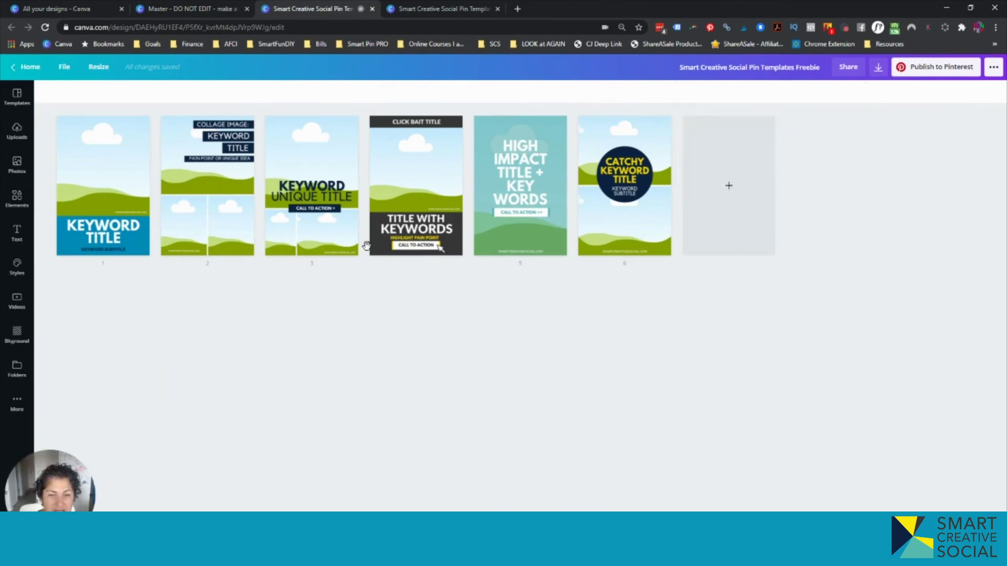
pyautogui.click(81, 9)
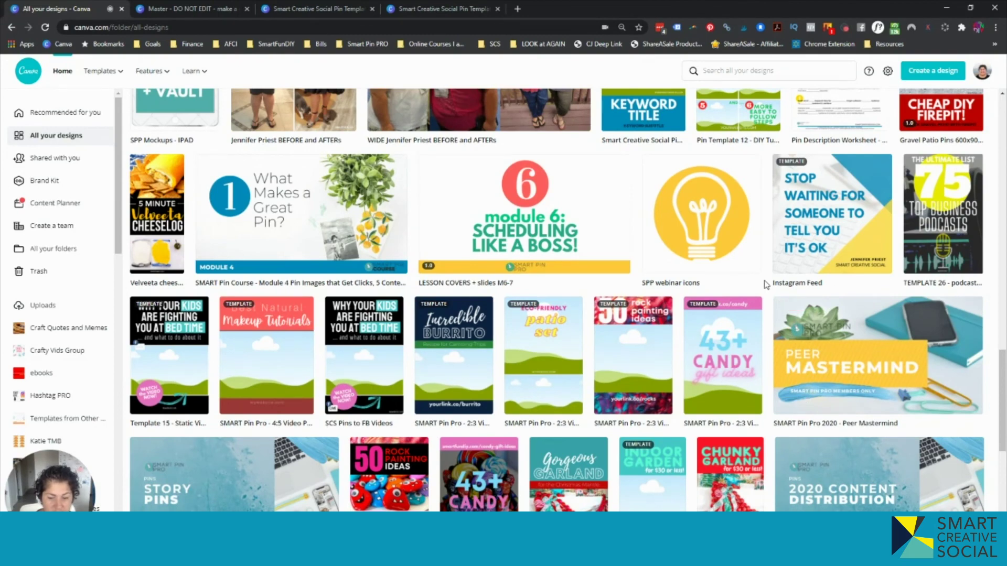
pyautogui.scroll(-3, 766, 285)
pyautogui.scroll(-2, 645, 367)
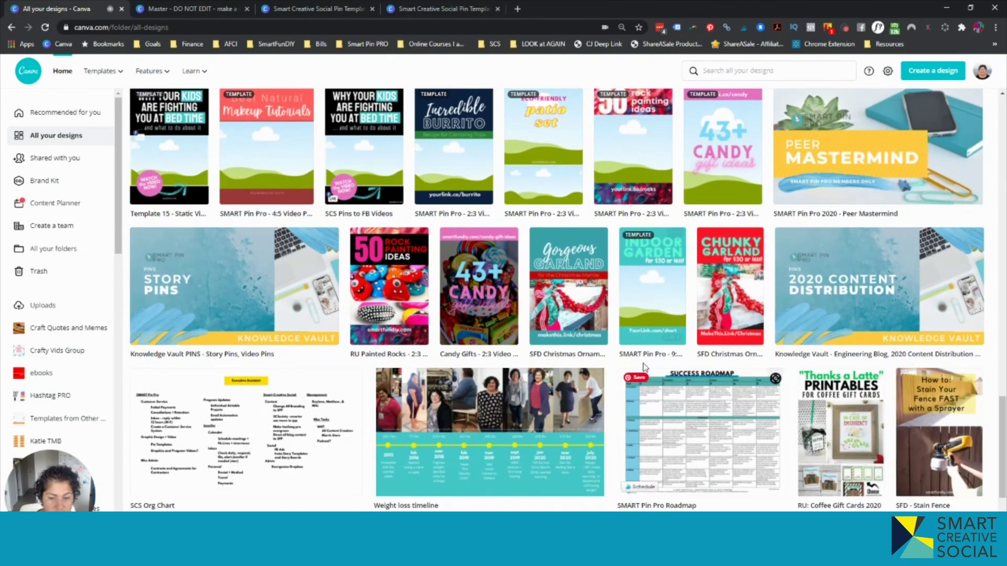
pyautogui.scroll(-6, 645, 366)
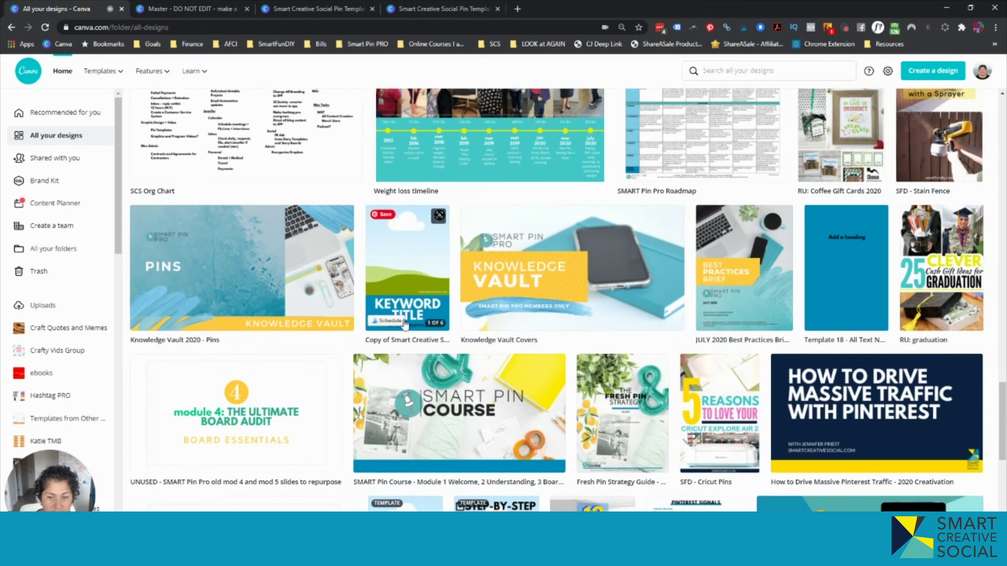